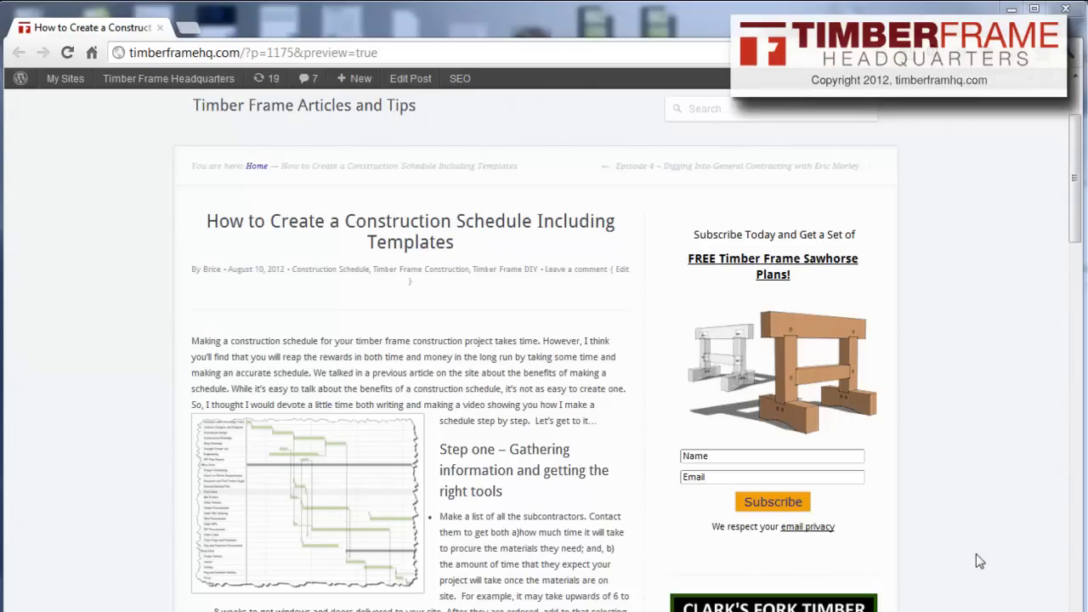
Scroll up and down through the Timber Frame HQ construction schedule blog post
scroll(976, 544, "down", 3)
scroll(975, 533, "up", 1)
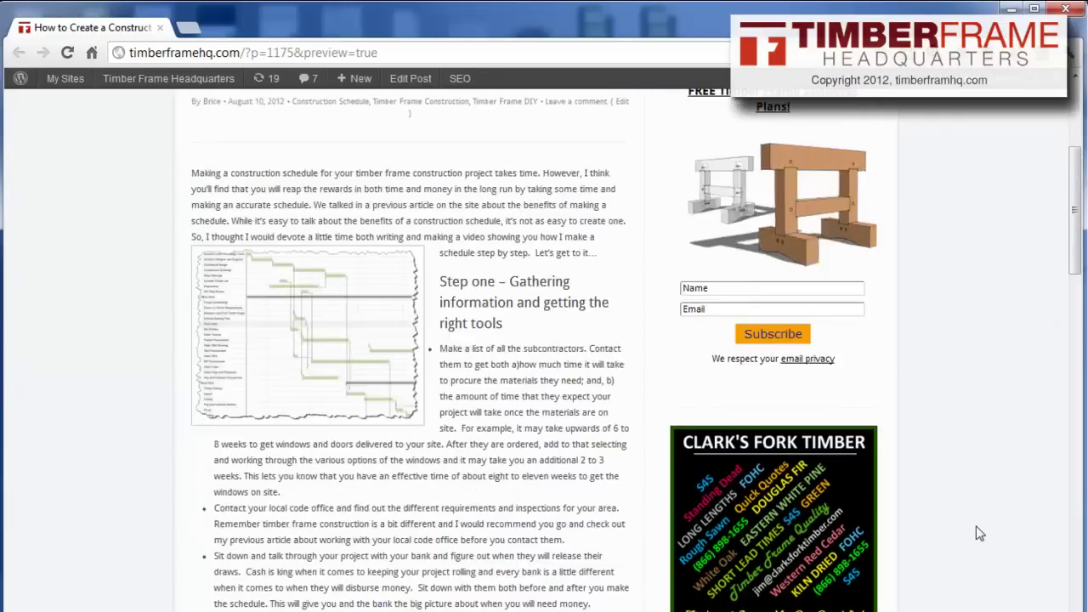
scroll(975, 533, "up", 1)
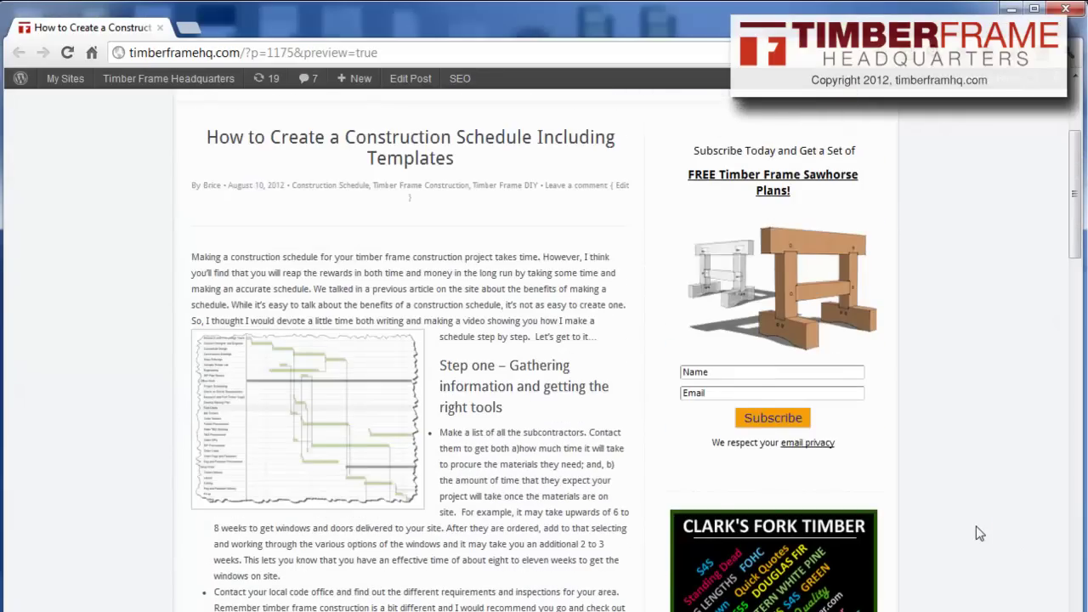
scroll(980, 533, "down", 1)
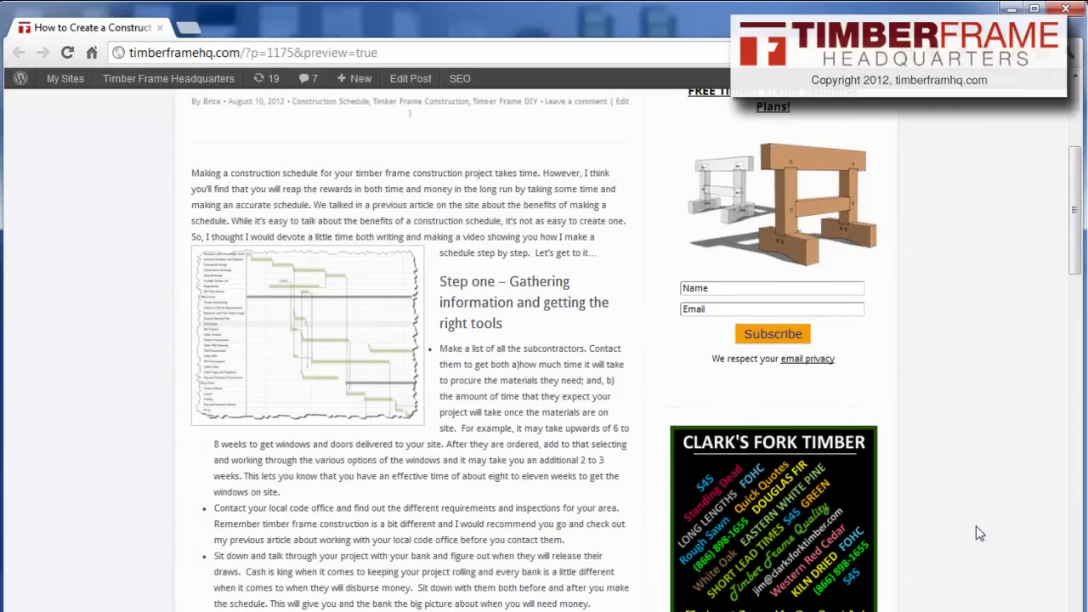
scroll(977, 529, "down", 4)
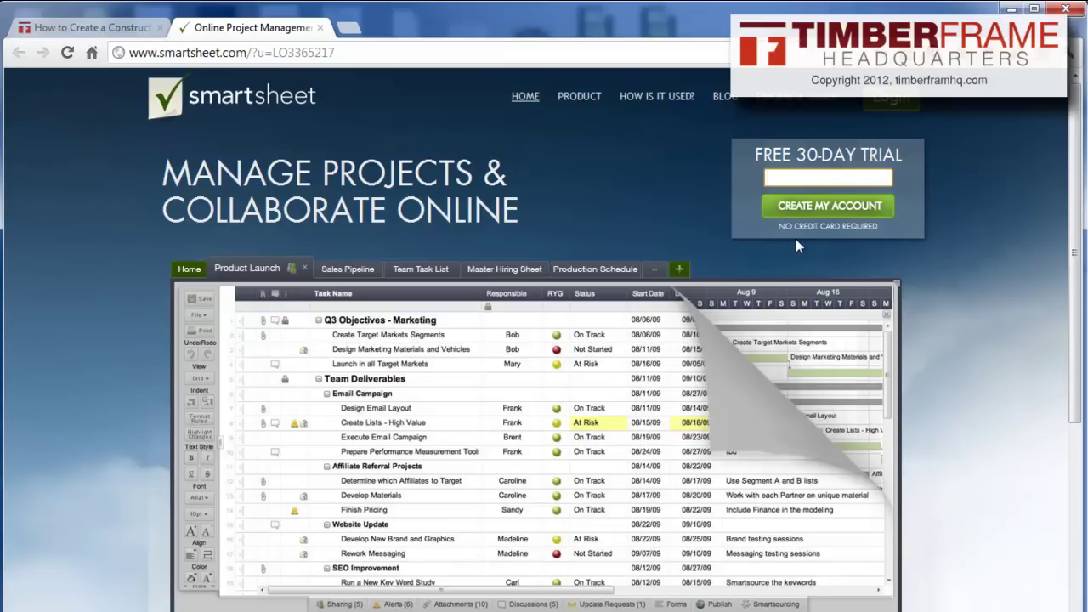
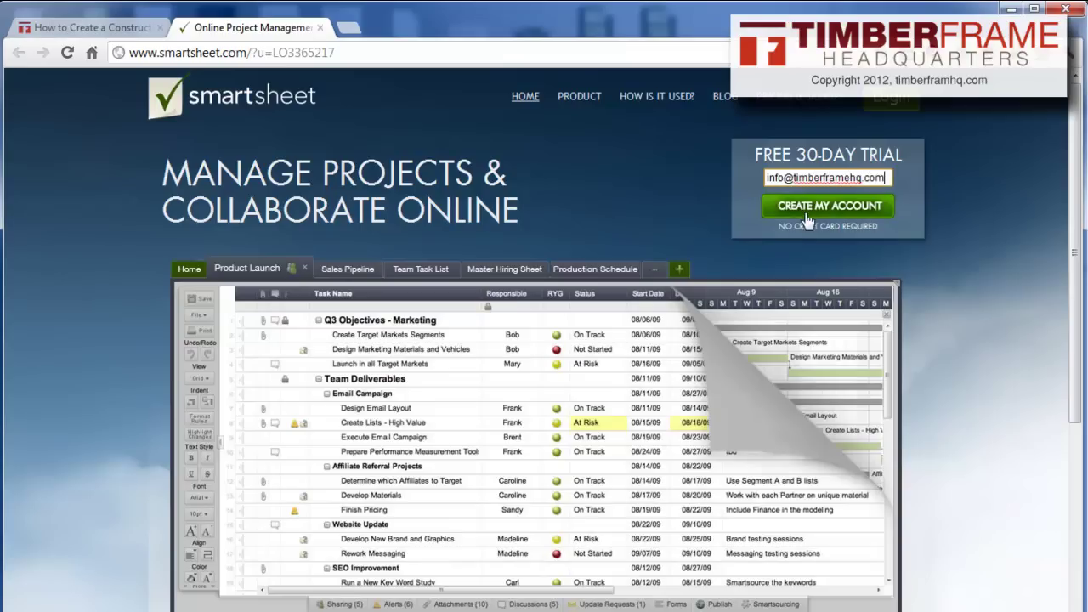
Sign up for the Smartsheet Free 30-Day Trial using the company e-mail address
left_click(809, 210)
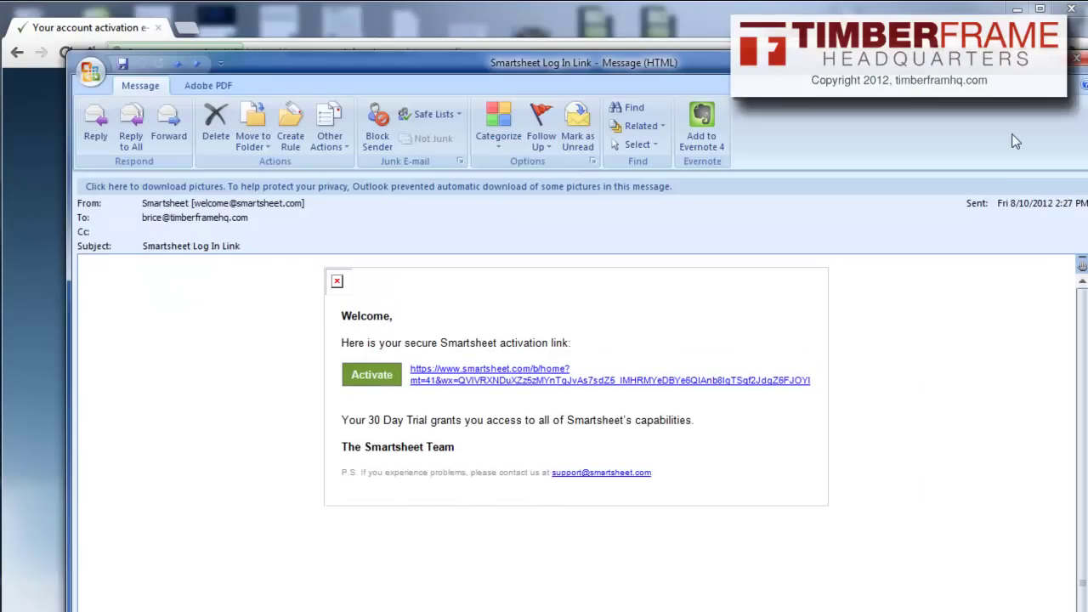
Activate the account from the 'Smartsheet Log In Link' e-mail
left_click(372, 375)
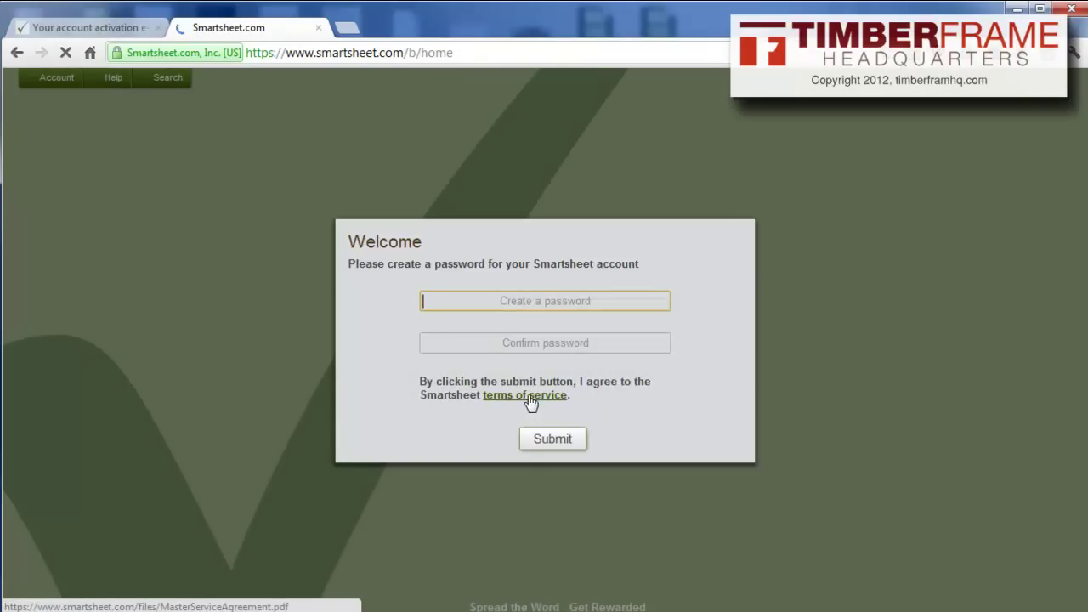
Fill both password fields with a RoboForm-generated password and submit it
key("alt+g")
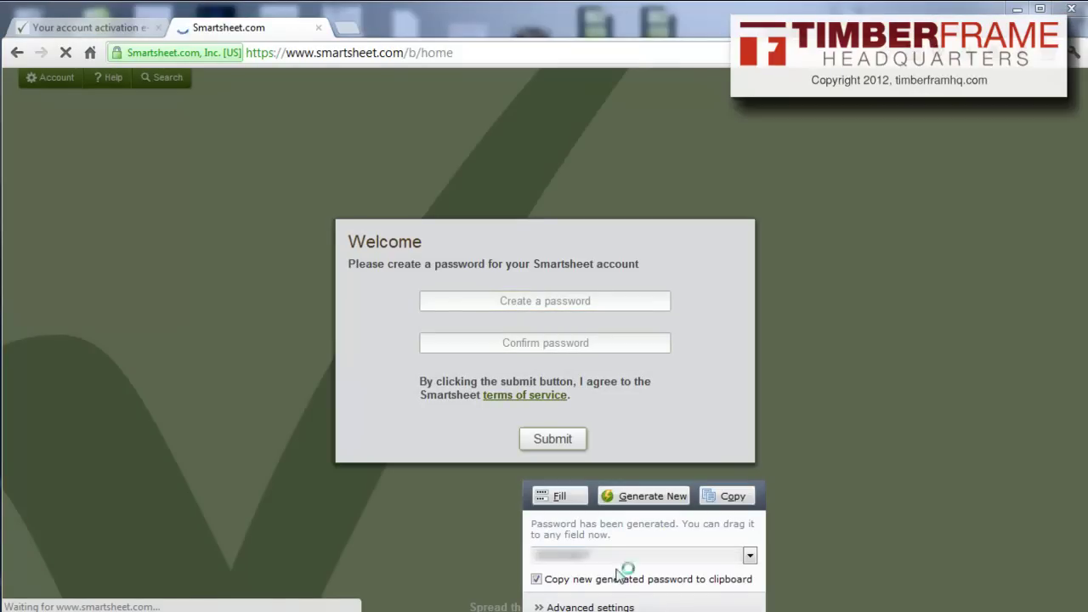
left_click(566, 493)
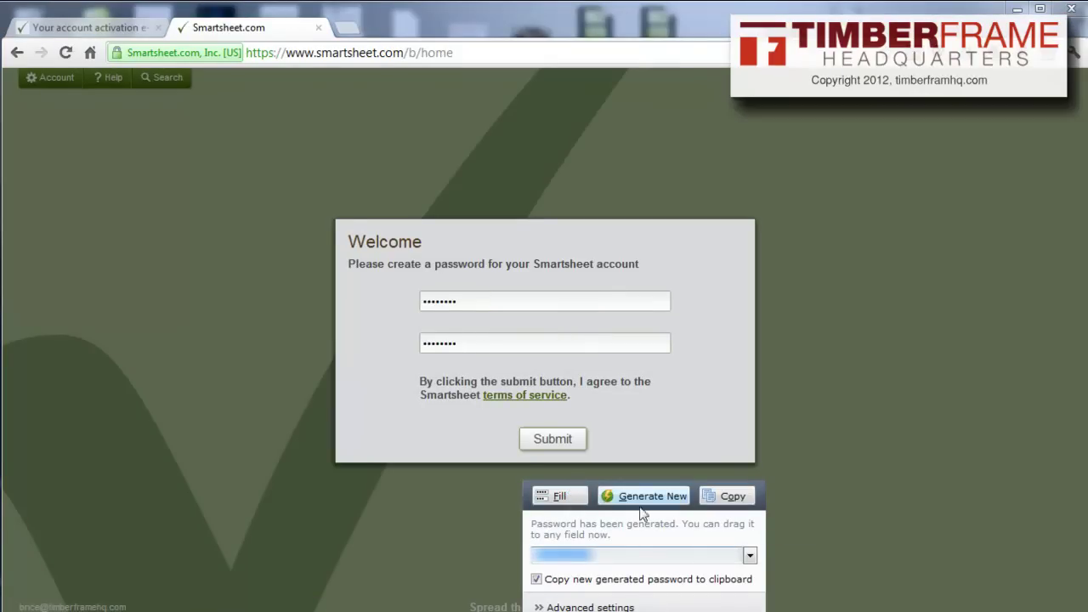
left_click(548, 440)
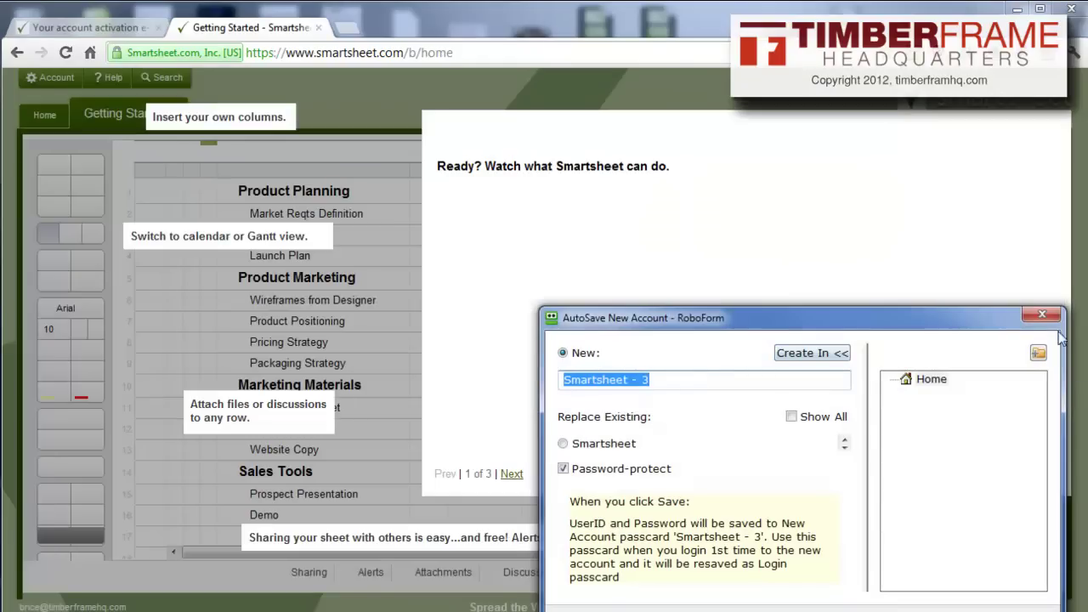
Close the RoboForm AutoSave prompt and dismiss the Getting Started dialog
left_click(1042, 315)
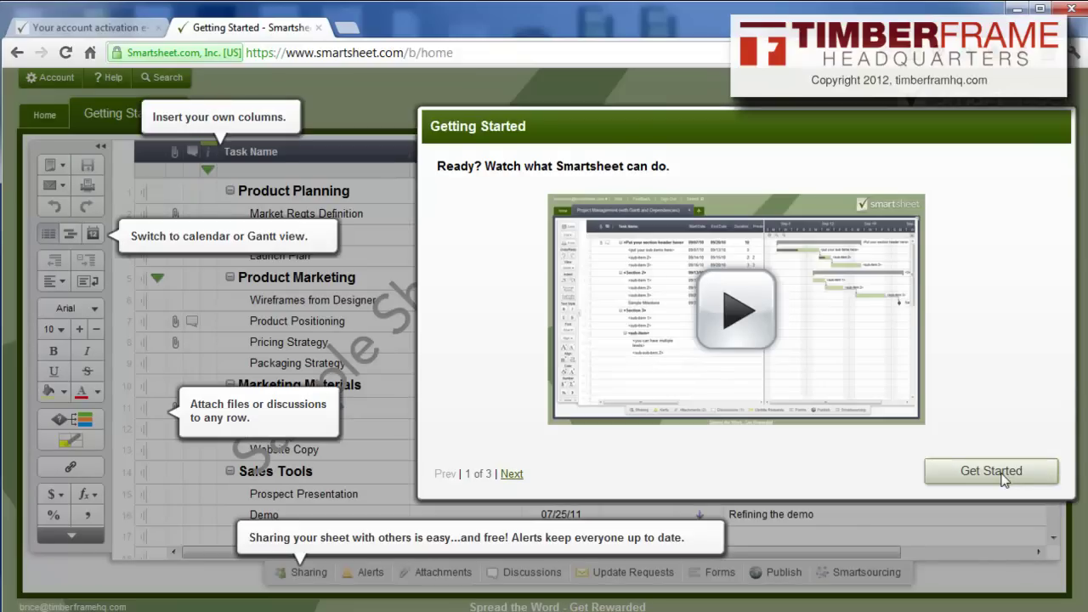
left_click(1004, 478)
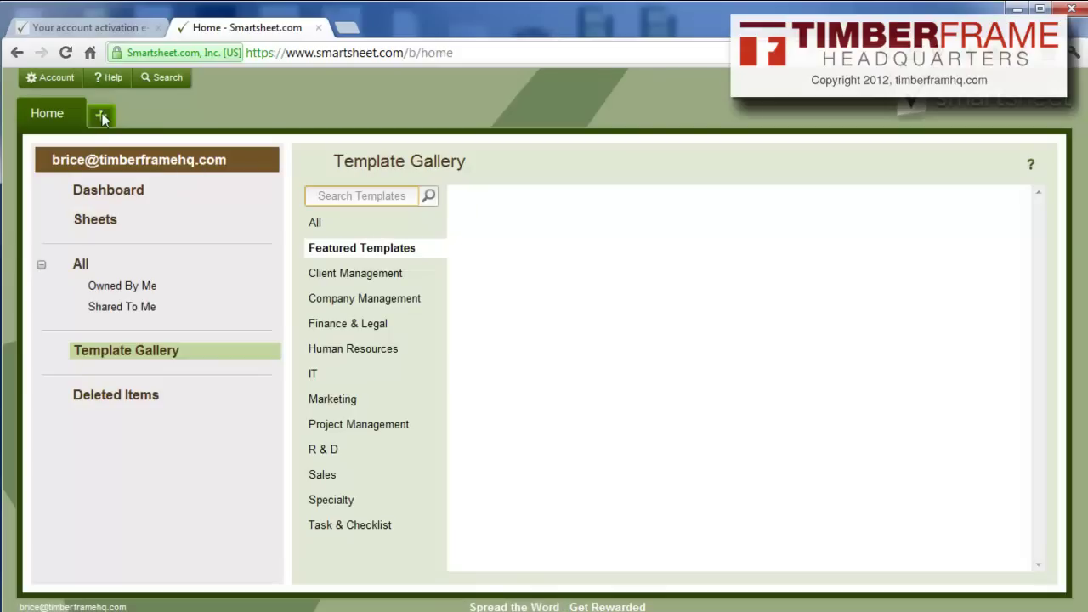
Start a Microsoft Project file import and turn off the import tips
left_click(101, 115)
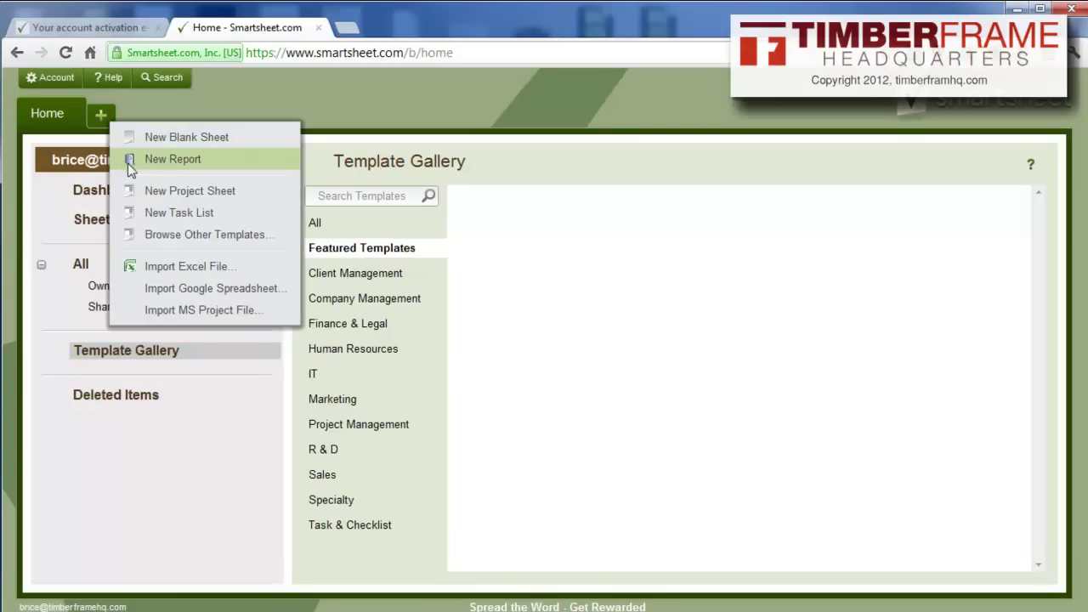
left_click(224, 311)
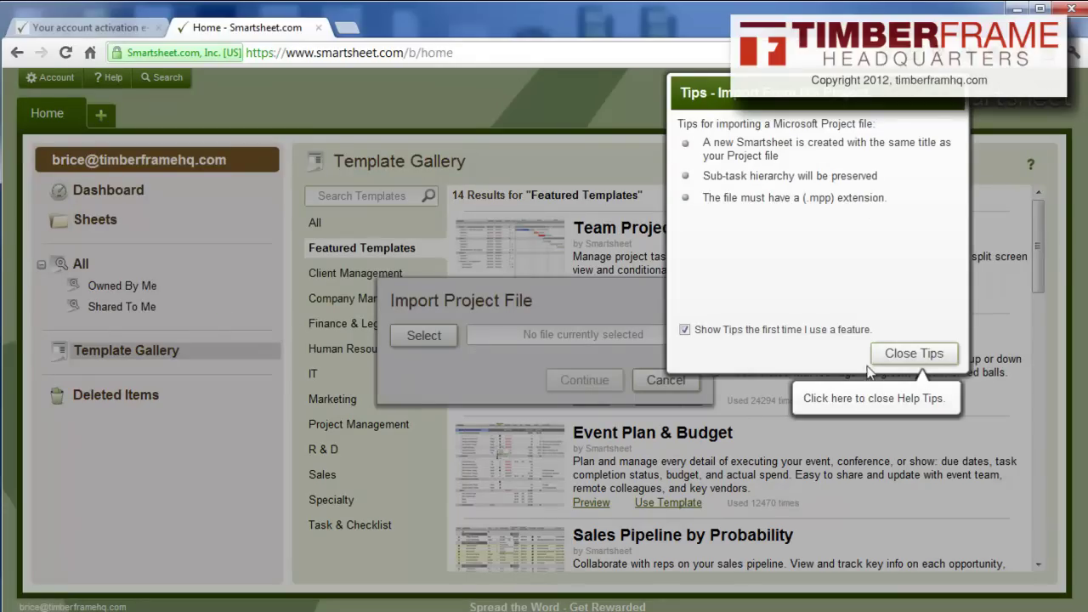
left_click(853, 329)
left_click(900, 353)
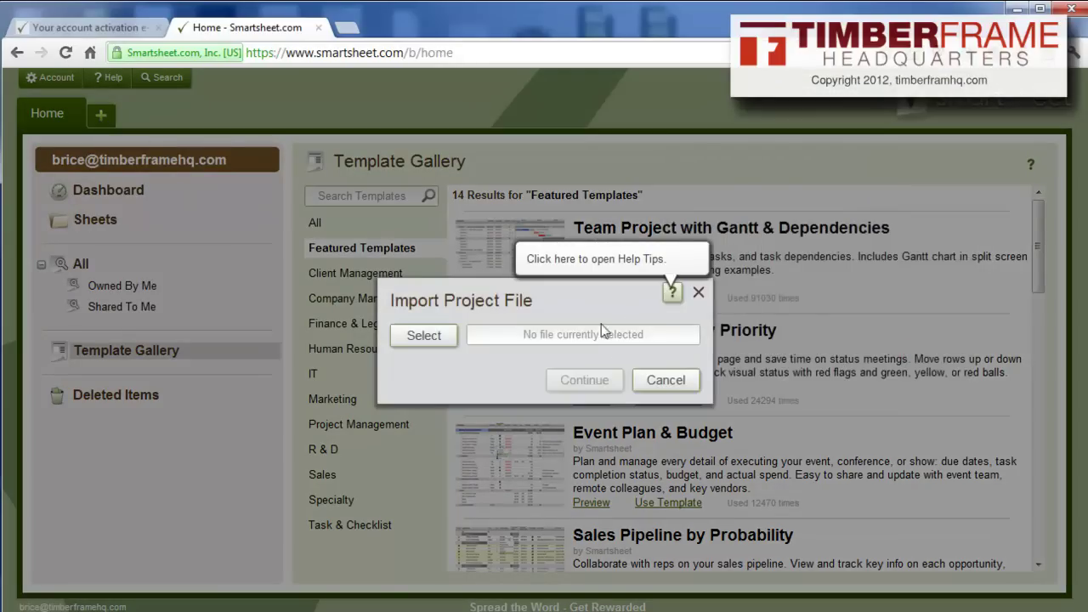
Upload Timber Frame Construction Schedule (2).mpp from Downloads as a new sheet
left_click(421, 336)
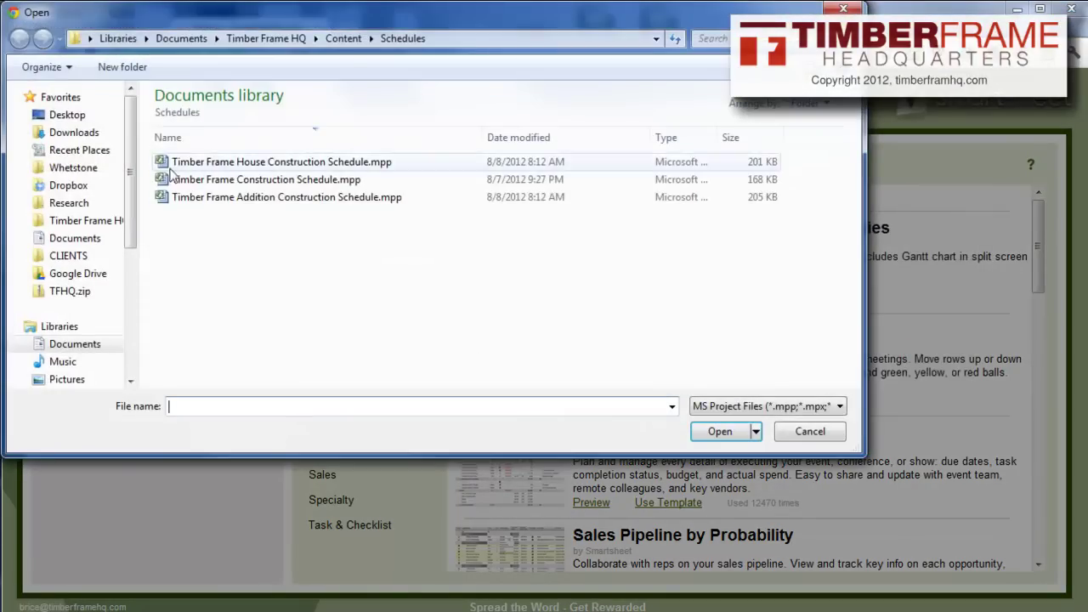
left_click(76, 135)
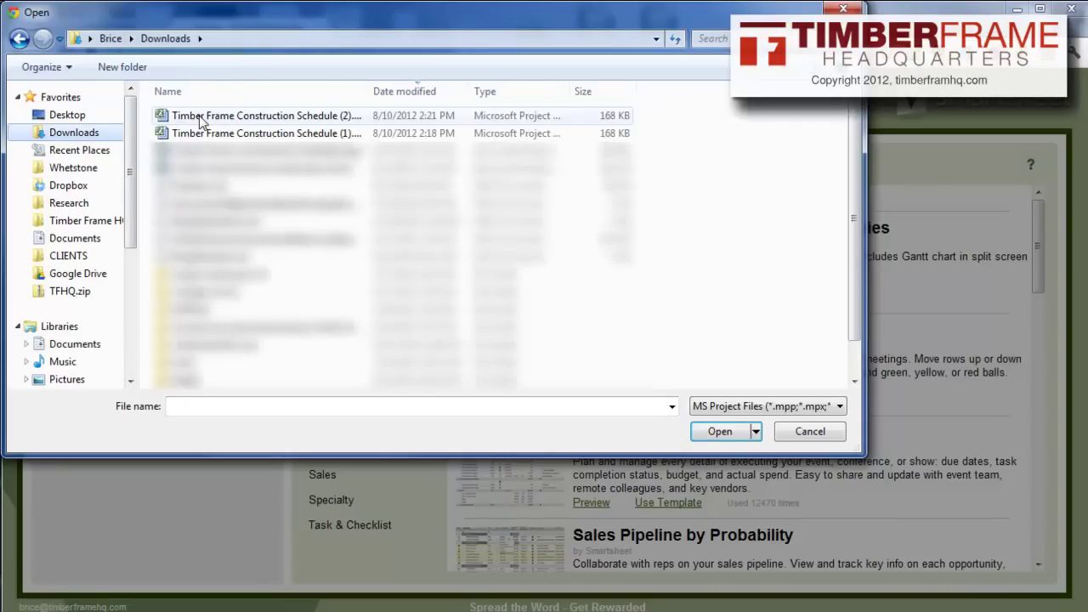
left_click(197, 116)
left_click(719, 432)
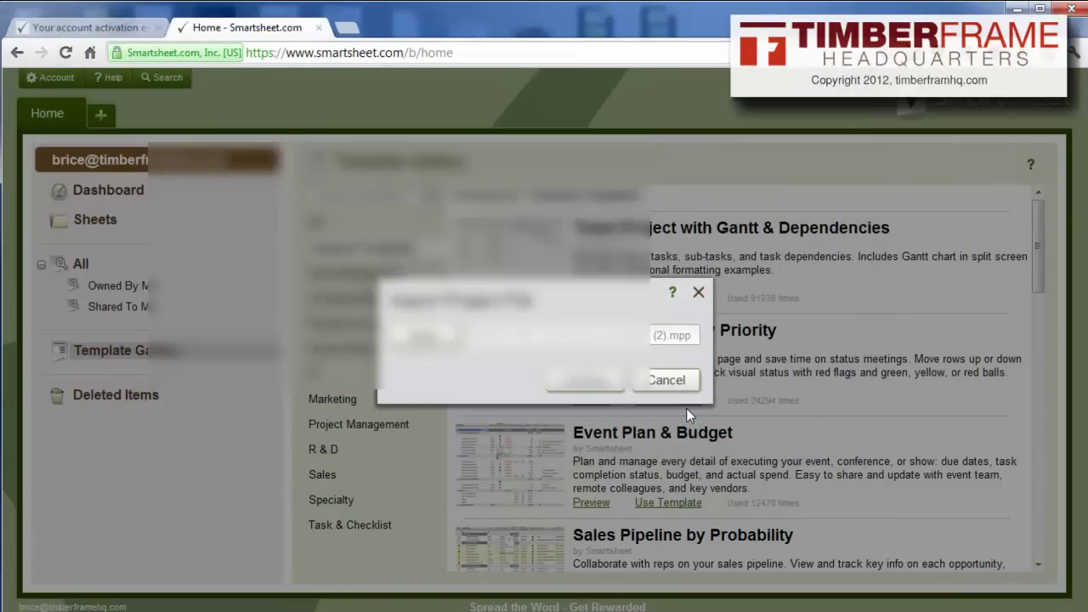
left_click(597, 378)
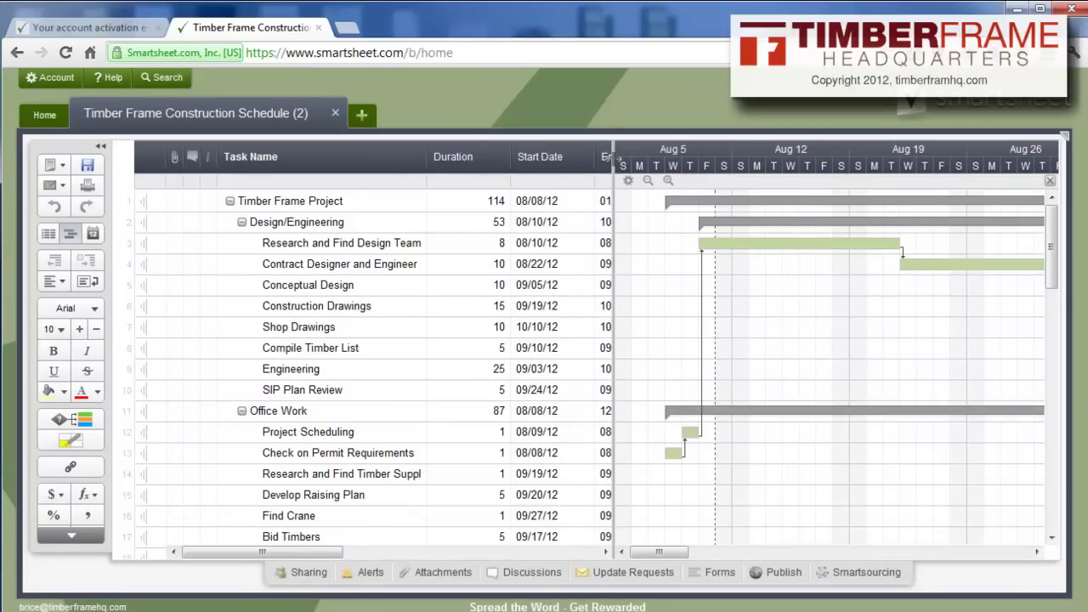
Set the Gantt timeline to a weekly scale and show the Duration and Start Date columns
left_click_drag(612, 164, 430, 165)
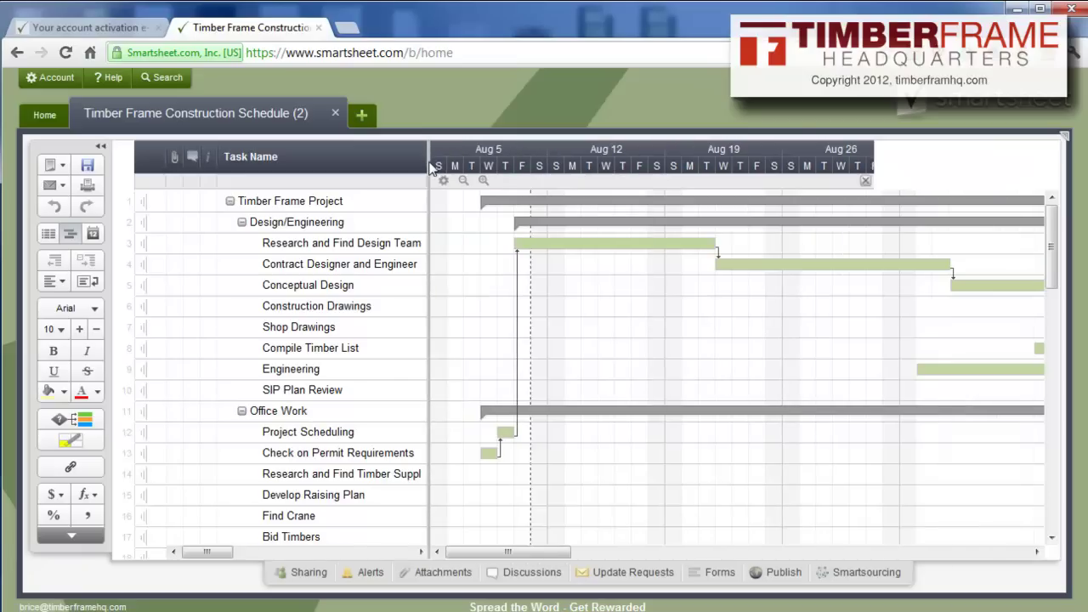
left_click(463, 181)
left_click(463, 181)
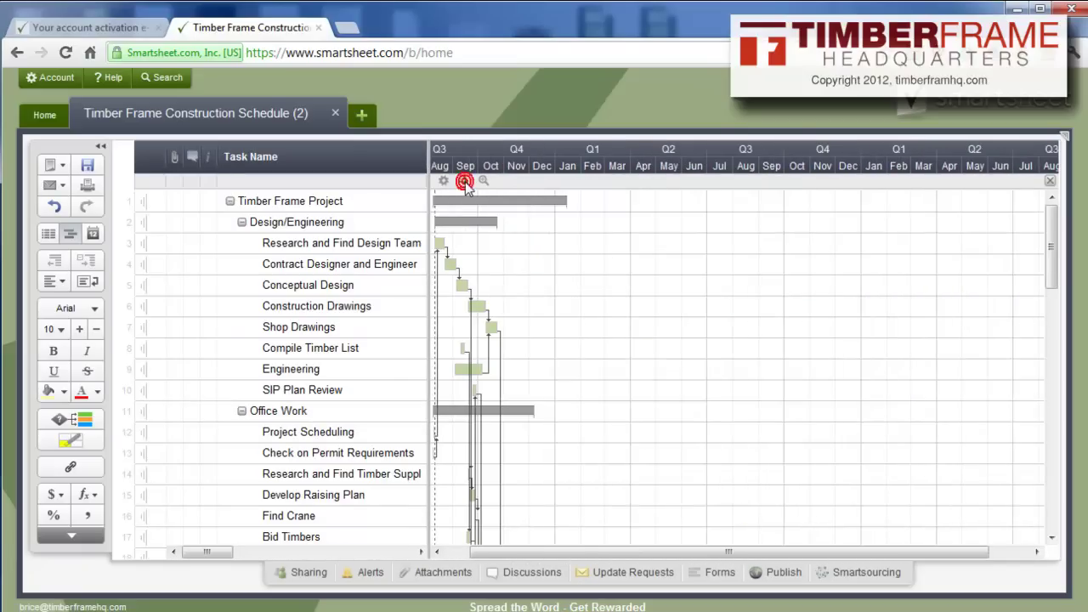
left_click(483, 181)
scroll(759, 320, "down", 5)
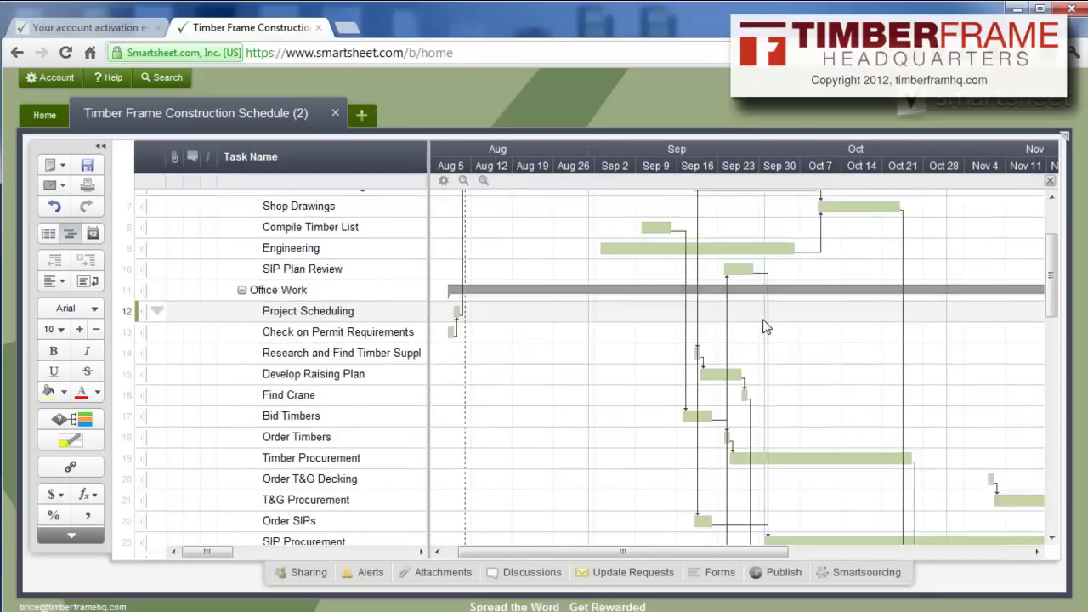
scroll(759, 320, "up", 3)
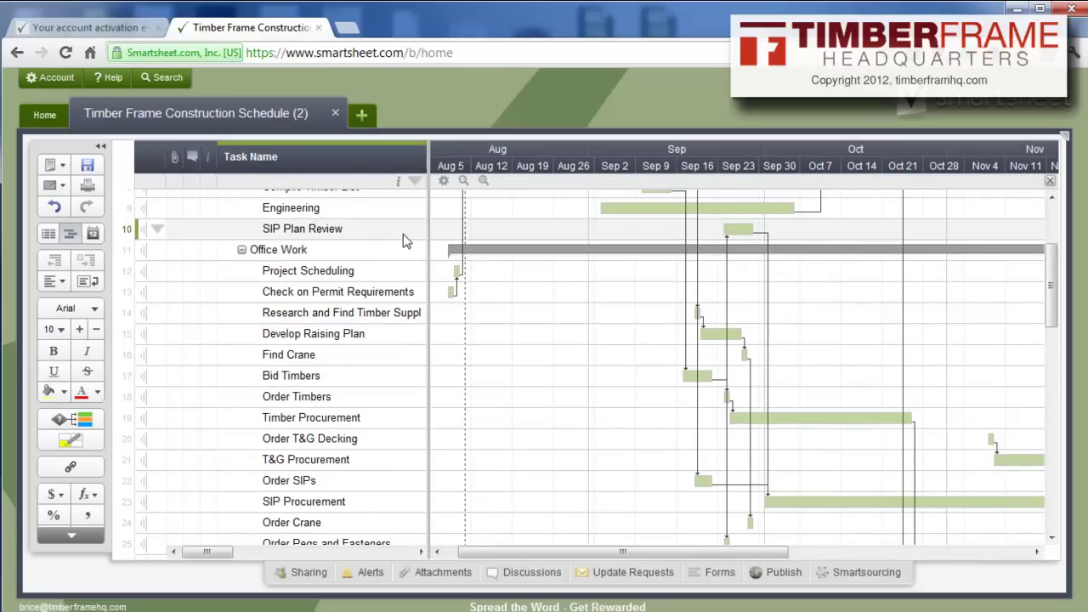
left_click_drag(428, 235, 622, 238)
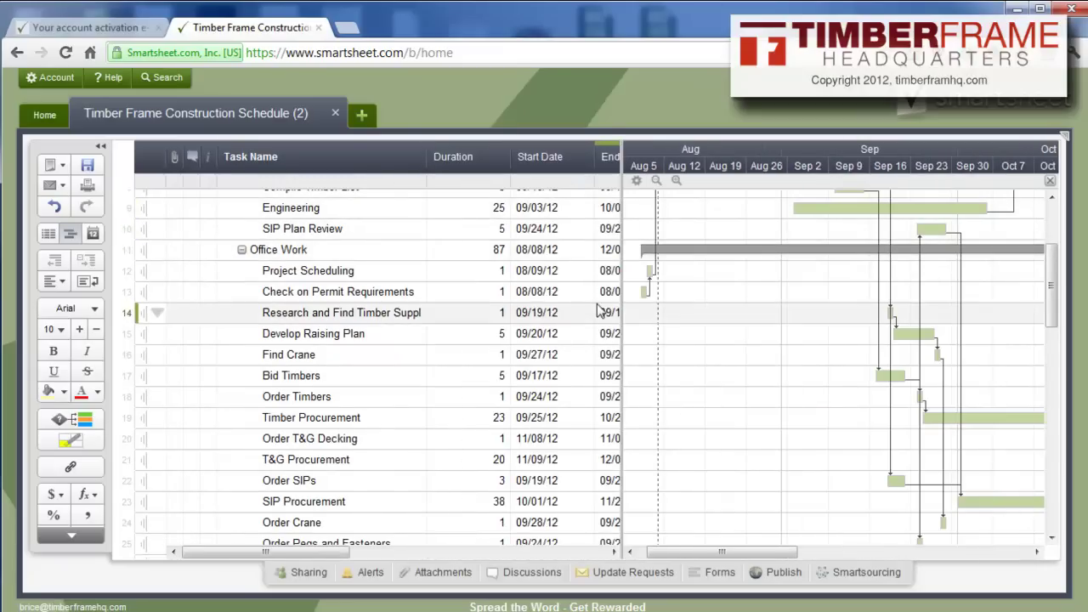
Change Project Scheduling's start date to December 5, 2012
left_click(556, 272)
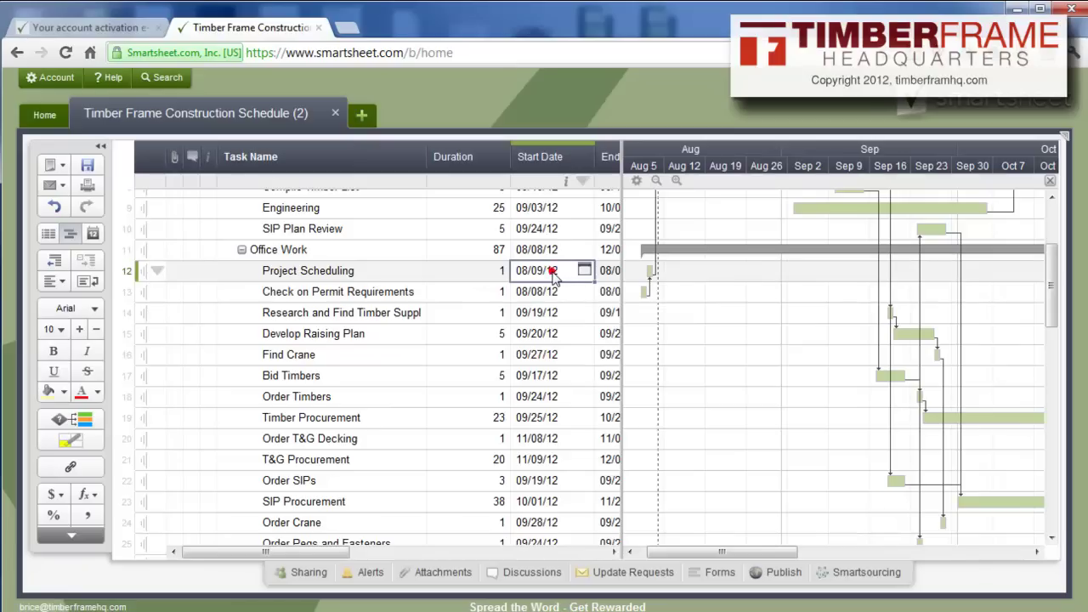
left_click(585, 270)
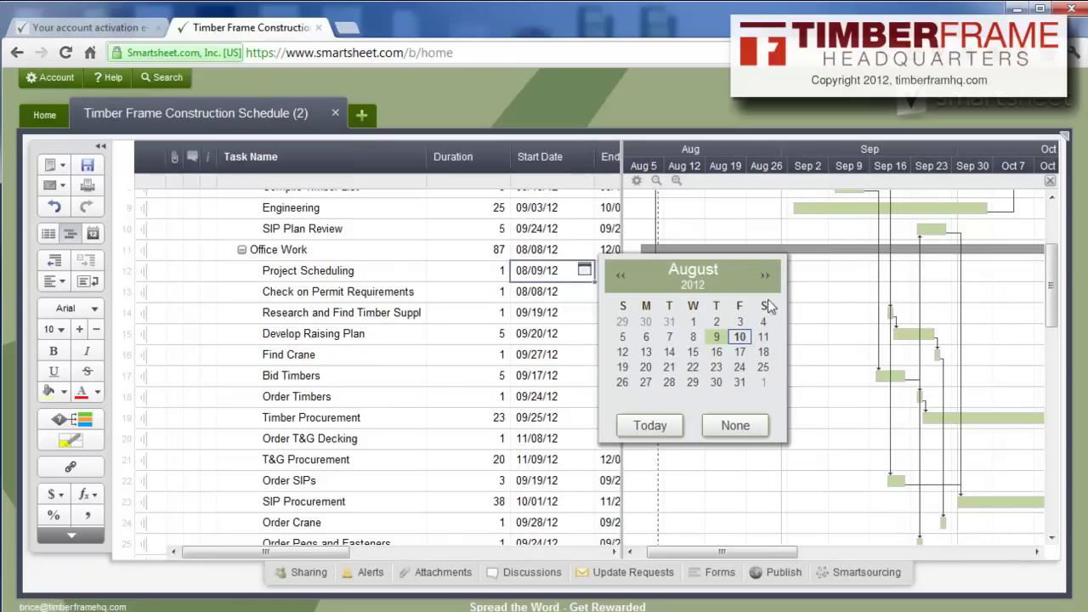
left_click(764, 274)
left_click(765, 274)
left_click(765, 273)
left_click(765, 274)
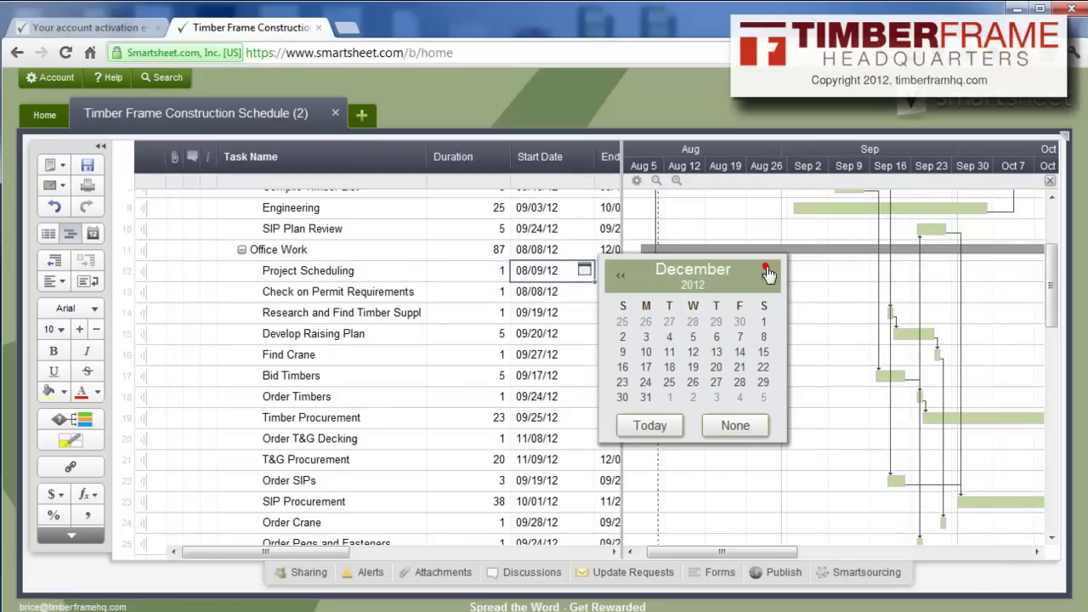
left_click(692, 336)
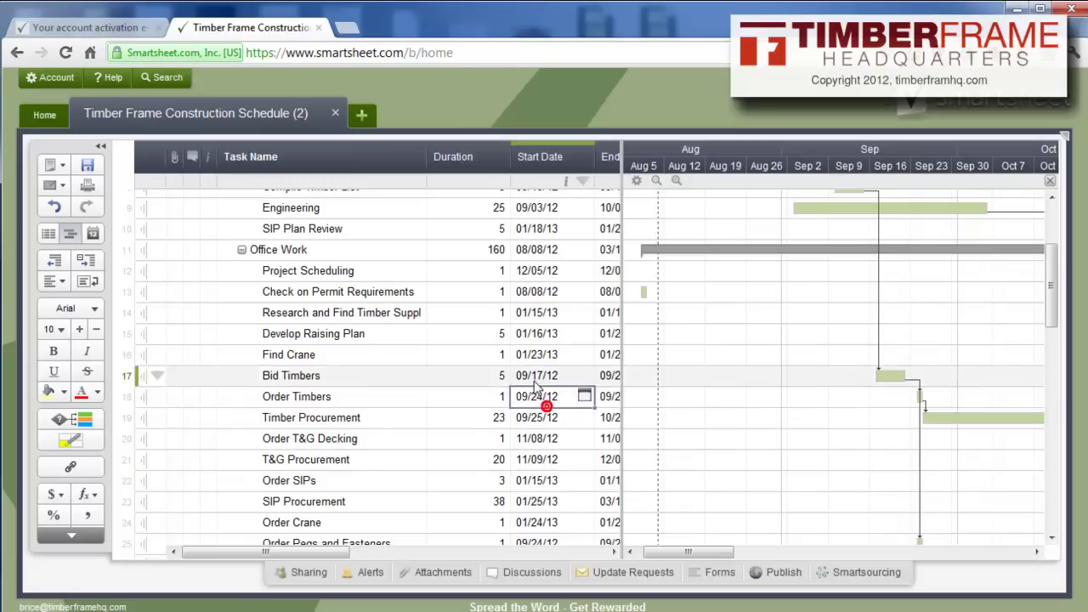
Change Research and Find Design Team's start date to December 12, 2012
scroll(539, 352, "up", 4)
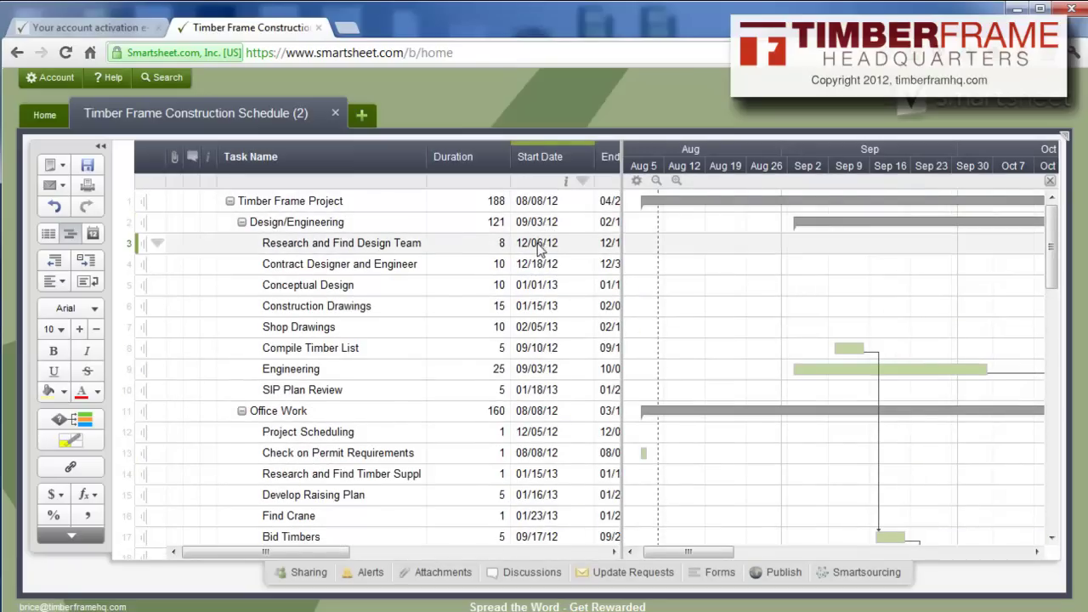
left_click(542, 246)
left_click(583, 243)
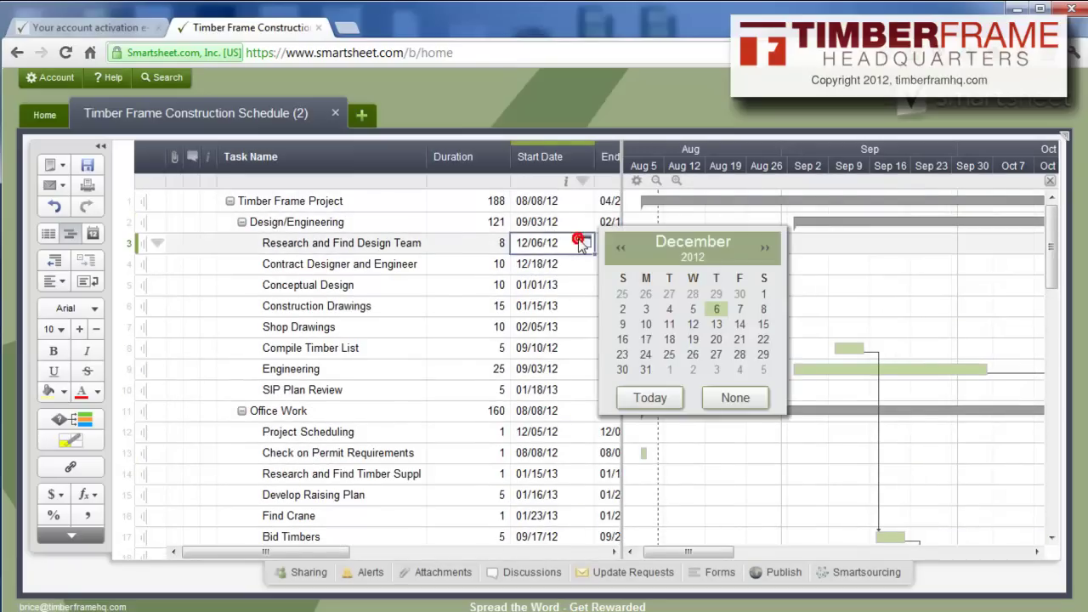
left_click(686, 329)
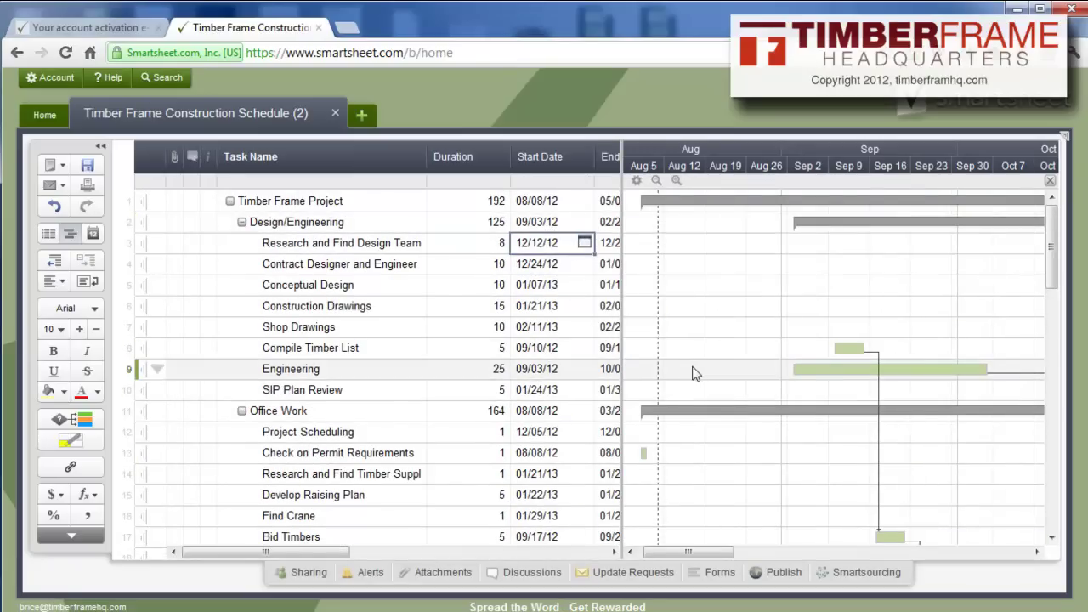
left_click(454, 317)
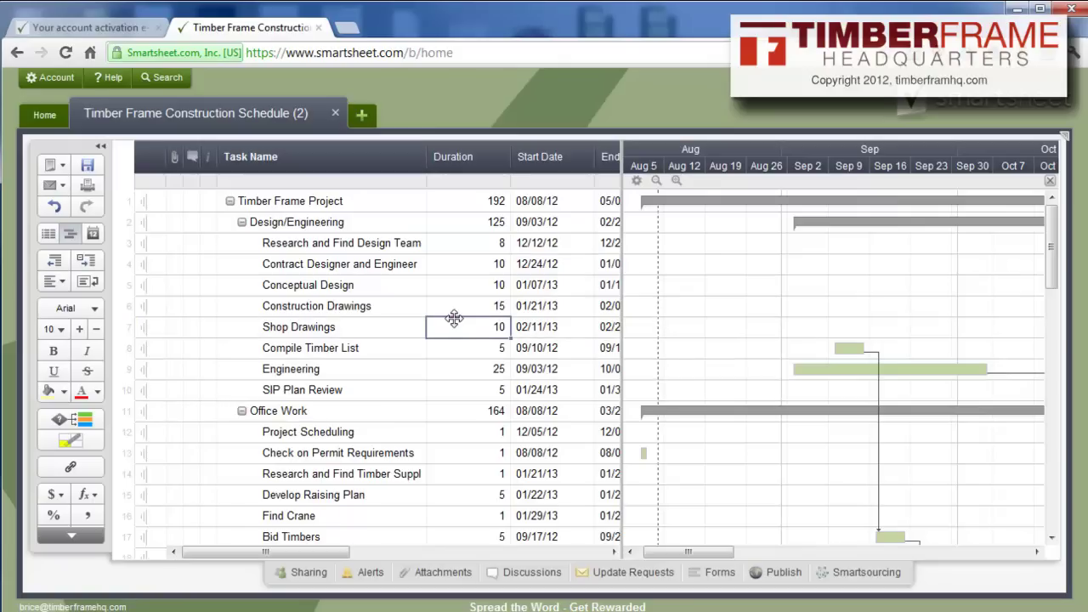